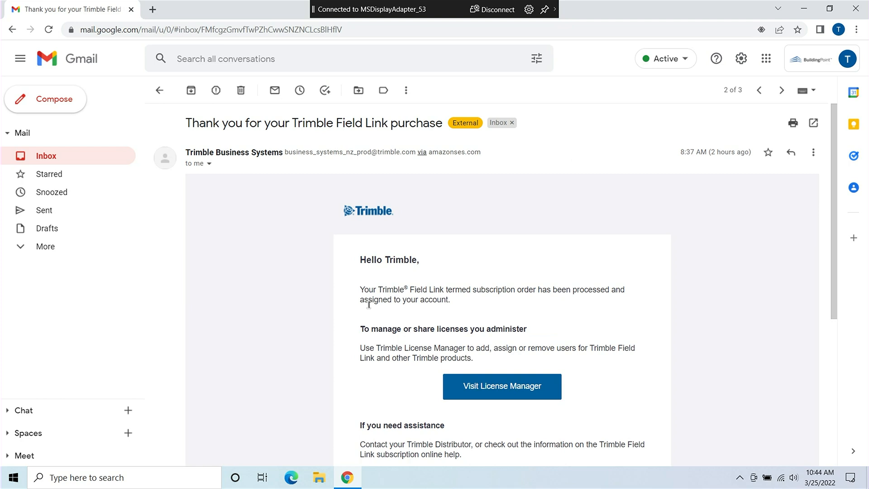
- From the Field Link purchase email, go to the Trimble License Manager sign-in page
left_click(497, 385)
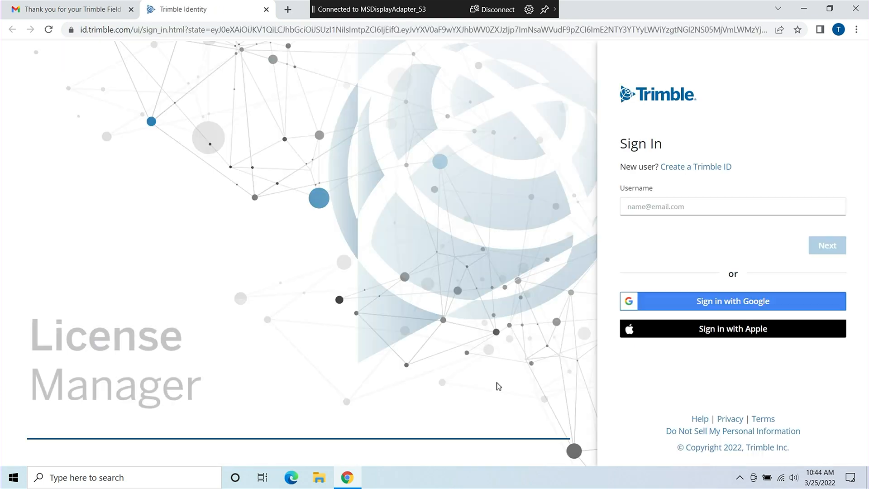
- Try signing in to Trimble Identity with the admin e-mail address as the username
key("Return")
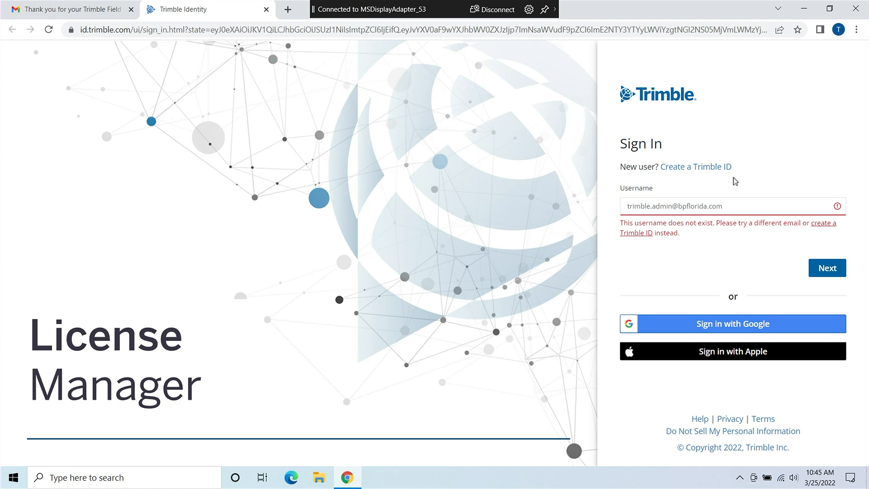
- Fill the new Trimble ID form with the admin's first name, last name and e-mail, and request a code
left_click(723, 168)
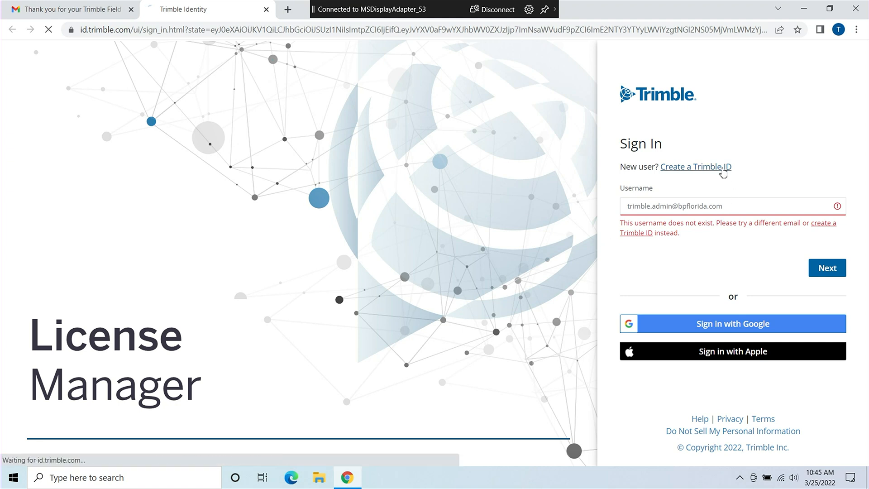
left_click(668, 209)
type("Trimble")
key("Tab")
type("Admin")
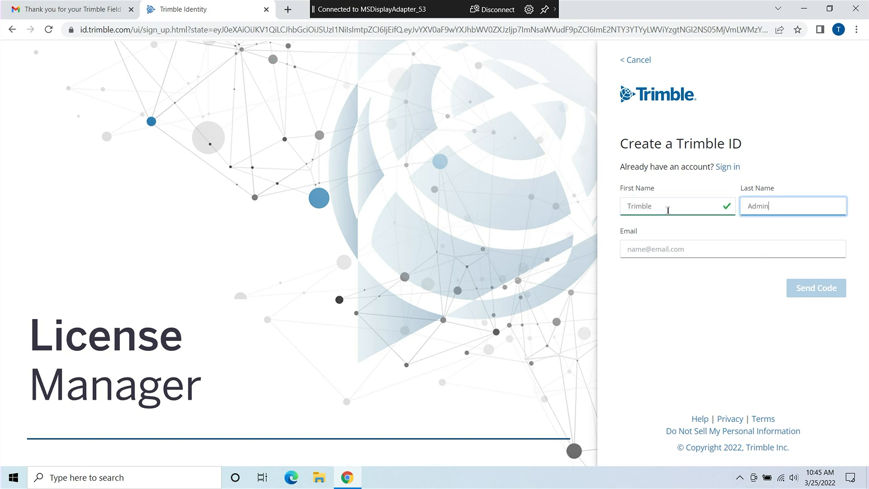
key("Tab")
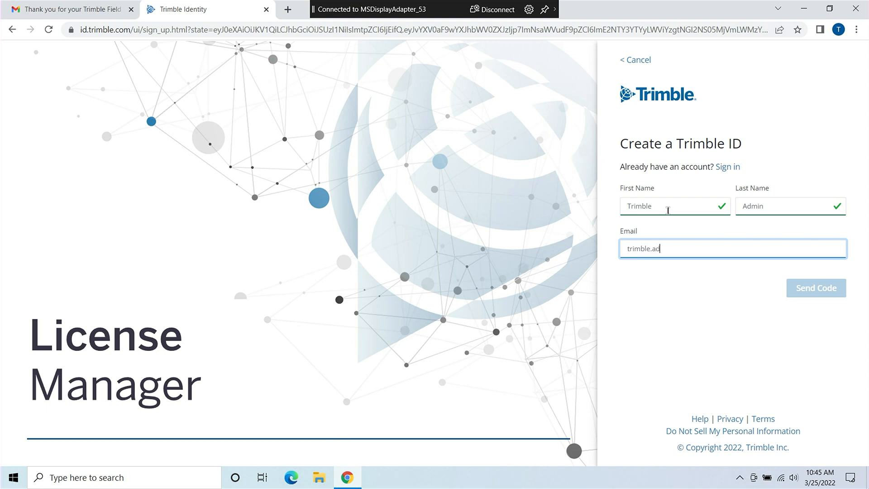
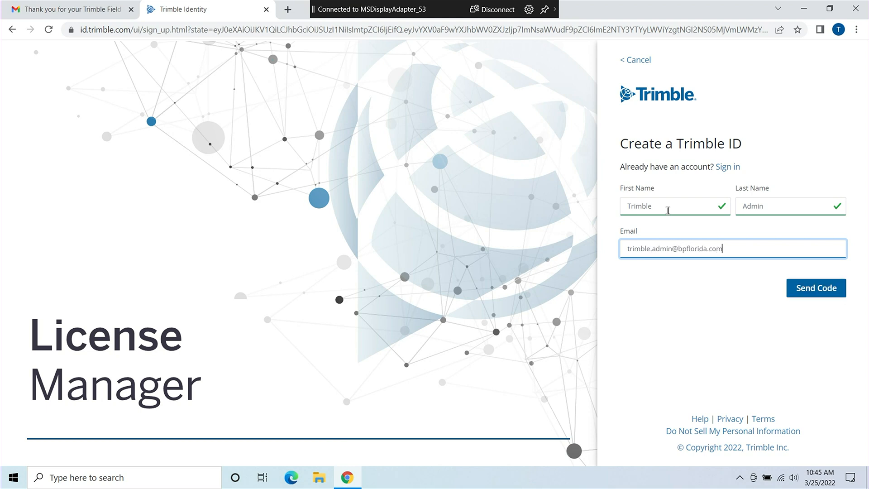
left_click(821, 290)
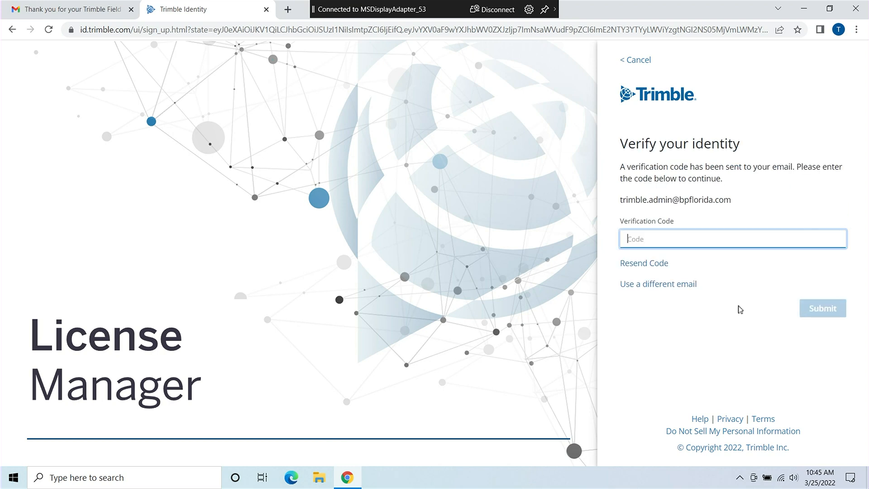
- Copy the verification code from the Trimble Identity email in Gmail, then return to the sign-up page
left_click(107, 13)
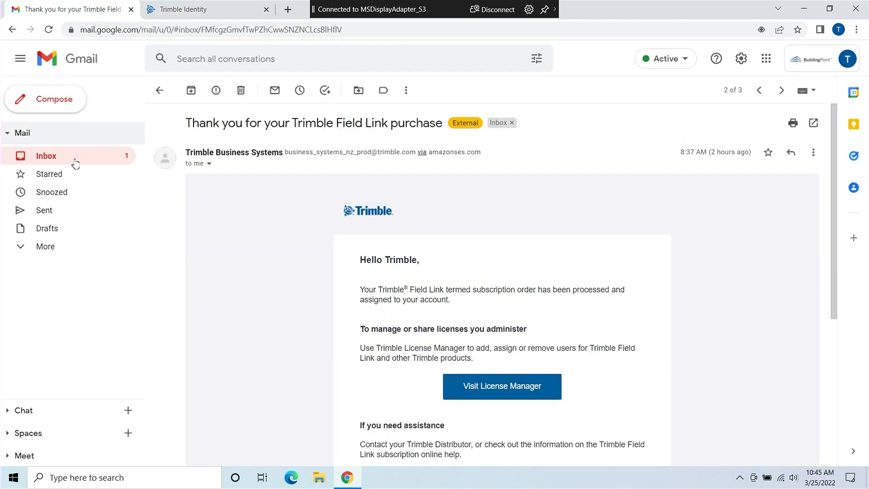
left_click(78, 156)
left_click(243, 119)
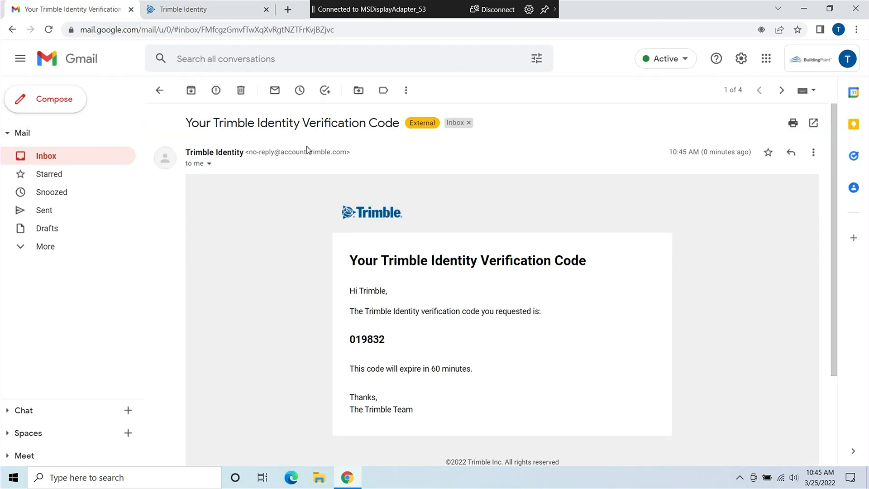
double_click(365, 340)
key("ctrl+c")
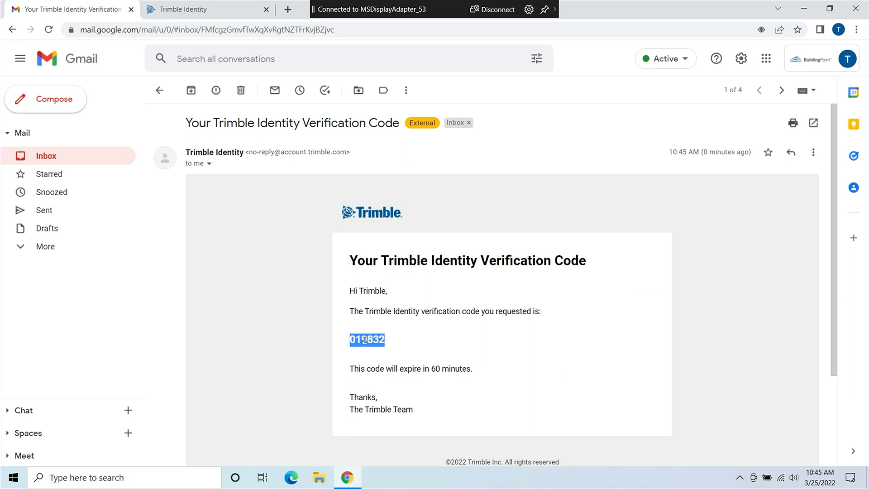
left_click(222, 12)
- Submit the pasted verification code, then set and confirm a new account password
key("ctrl+v")
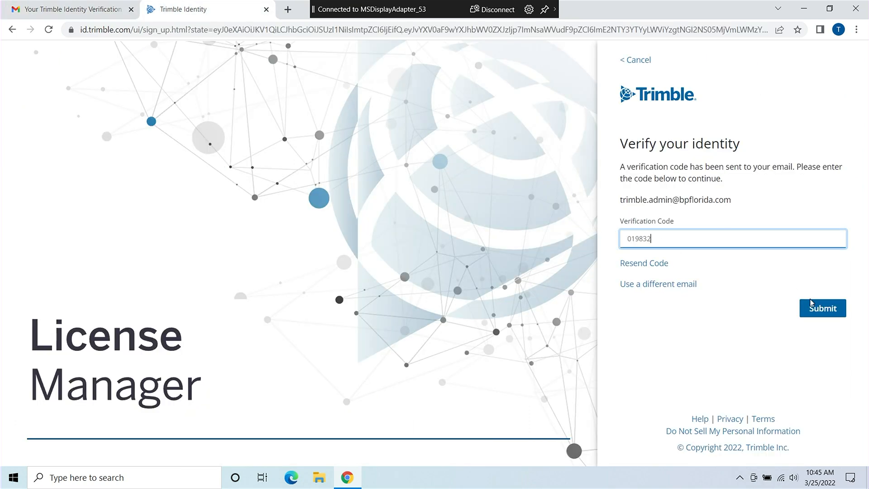
left_click(808, 308)
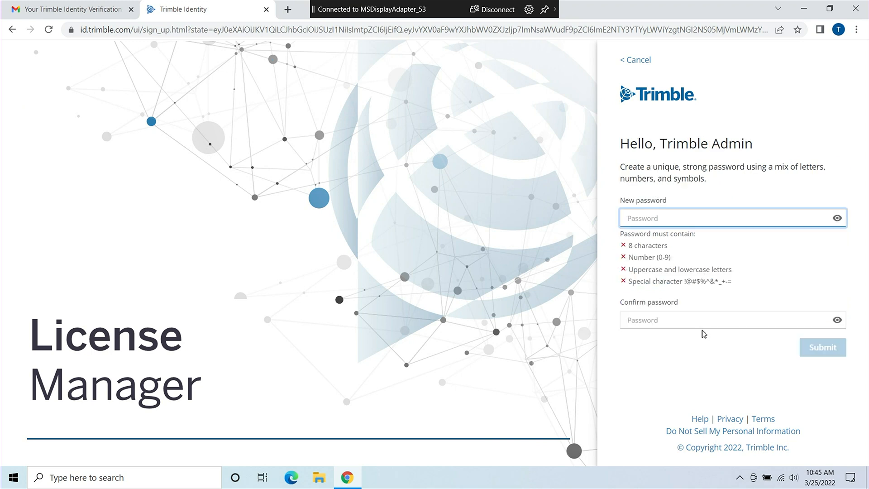
type("•••••••••")
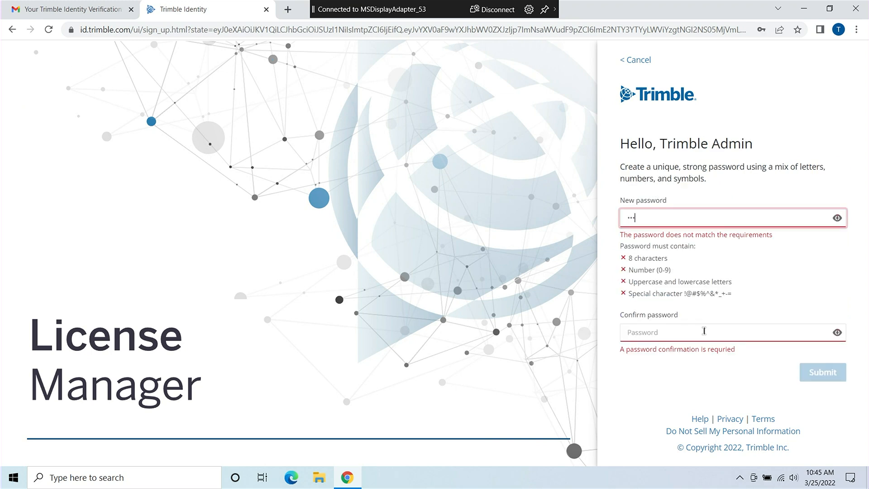
type("••")
key("Tab")
type("••••••••••••")
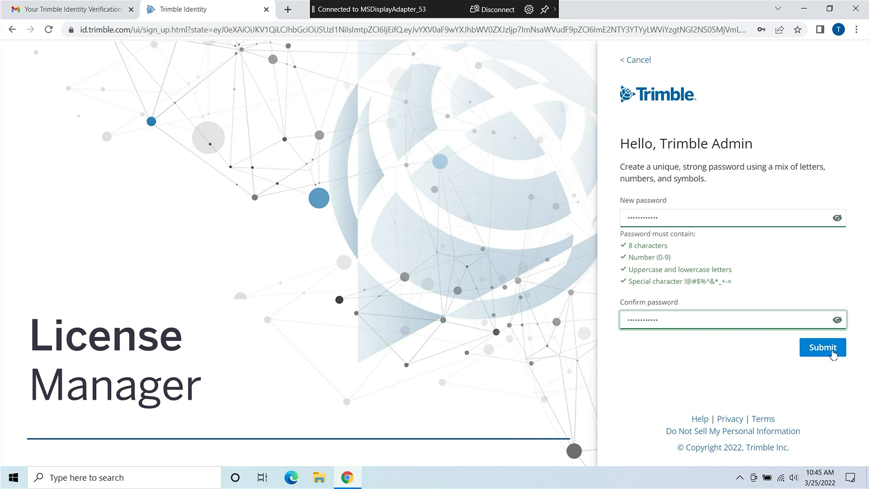
left_click(823, 347)
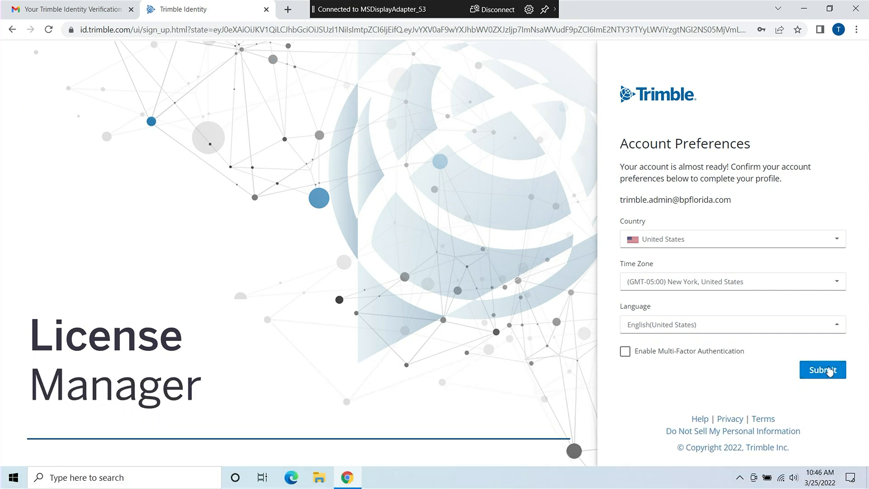
- Submit the Account Preferences with United States, New York time zone and English (United States)
left_click(829, 371)
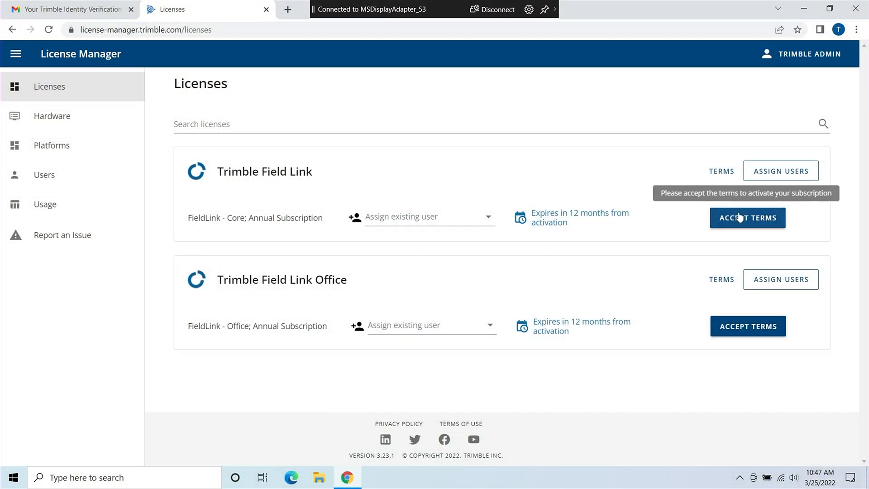
- Accept the terms for the Trimble Field Link subscription
left_click(739, 219)
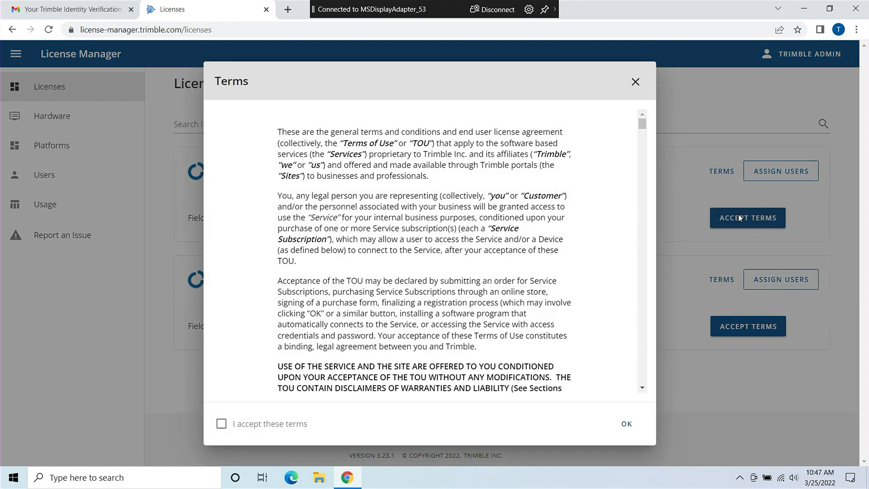
left_click_drag(645, 129, 647, 191)
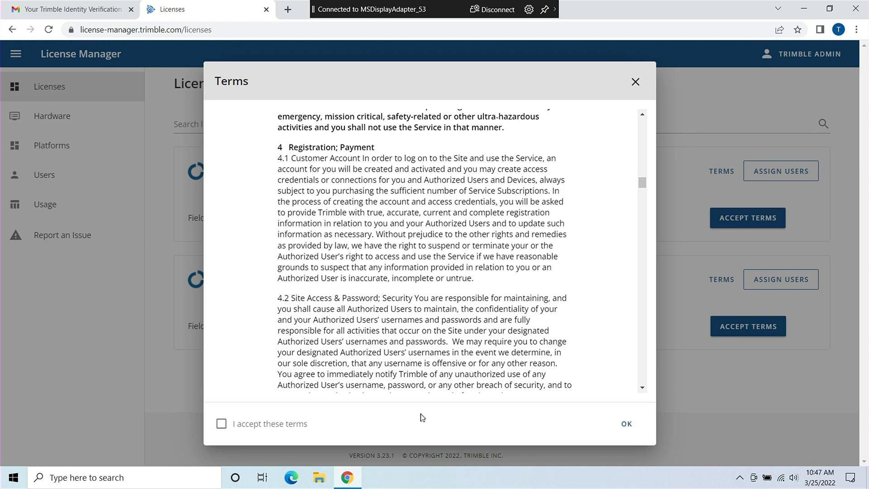
left_click(221, 423)
left_click(627, 426)
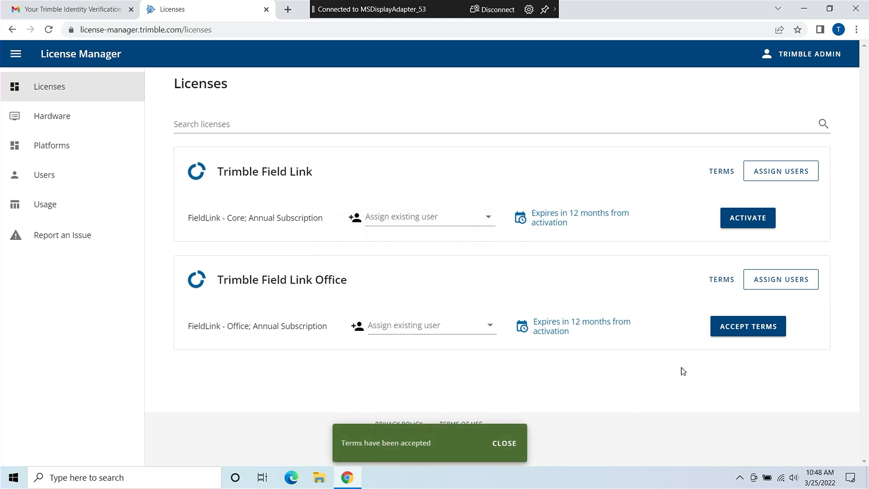
- Accept the terms for the Trimble Field Link Office subscription
left_click(721, 336)
left_click(299, 425)
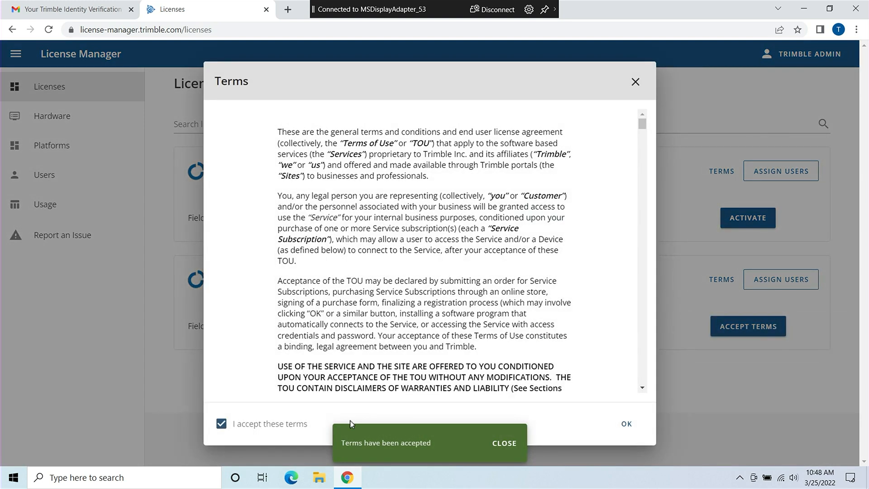
left_click(625, 424)
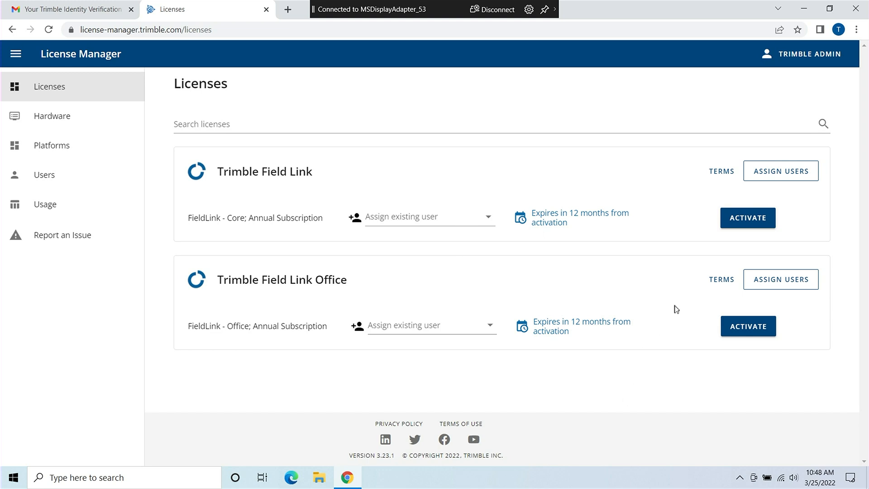
- Activate the FieldLink - Core and Office subscriptions, each expiring March 25, 2023
left_click(759, 216)
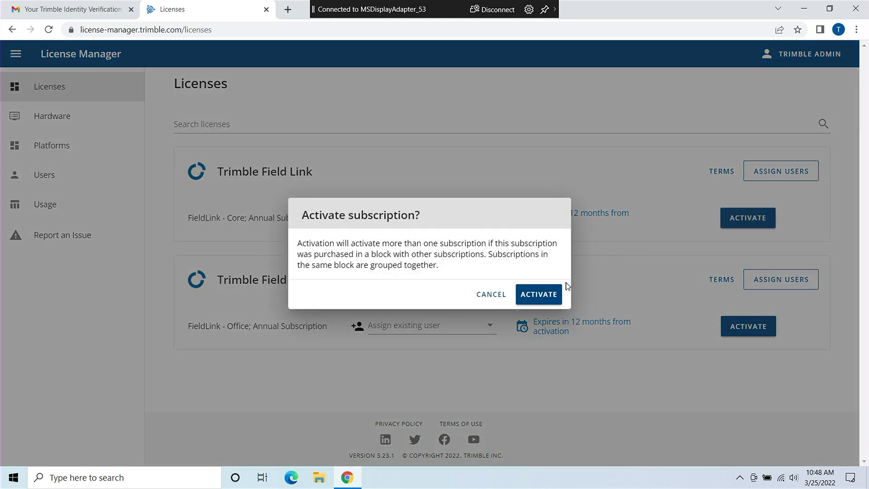
left_click(540, 299)
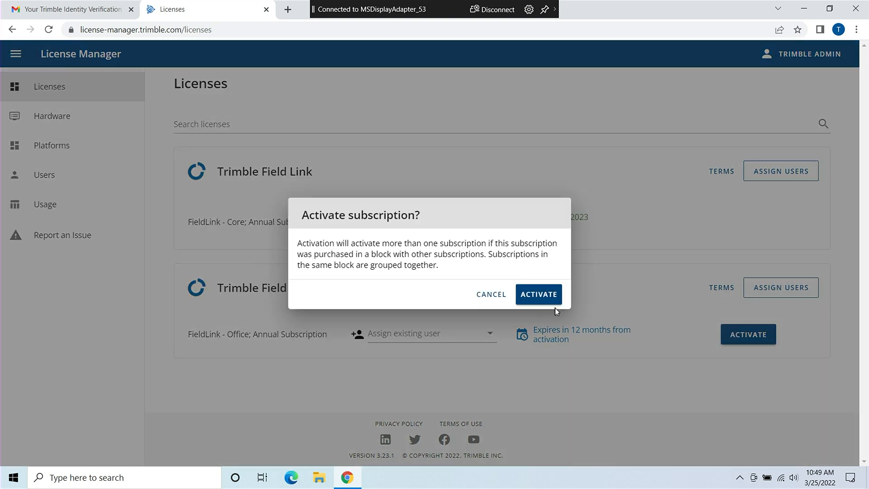
left_click(539, 296)
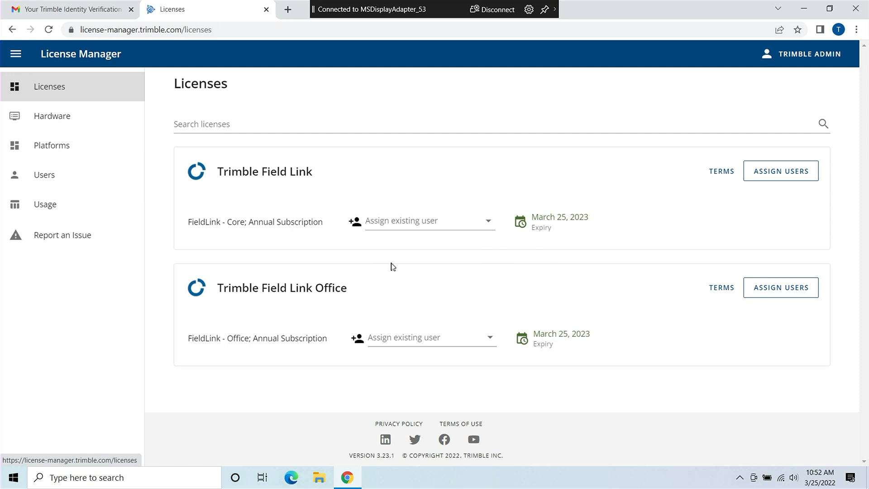
- Assign FieldLink - Core to a new user, entering their e-mail, first name and last name
left_click(356, 223)
left_click(342, 194)
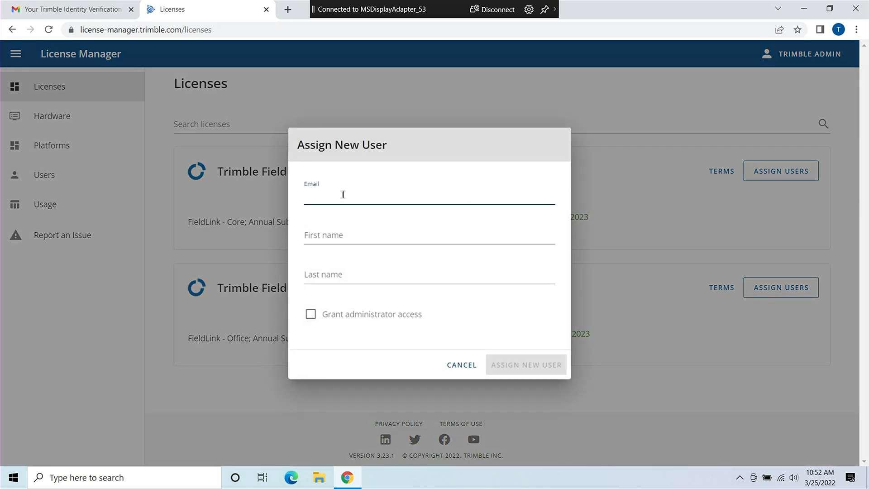
key("Tab")
type("John")
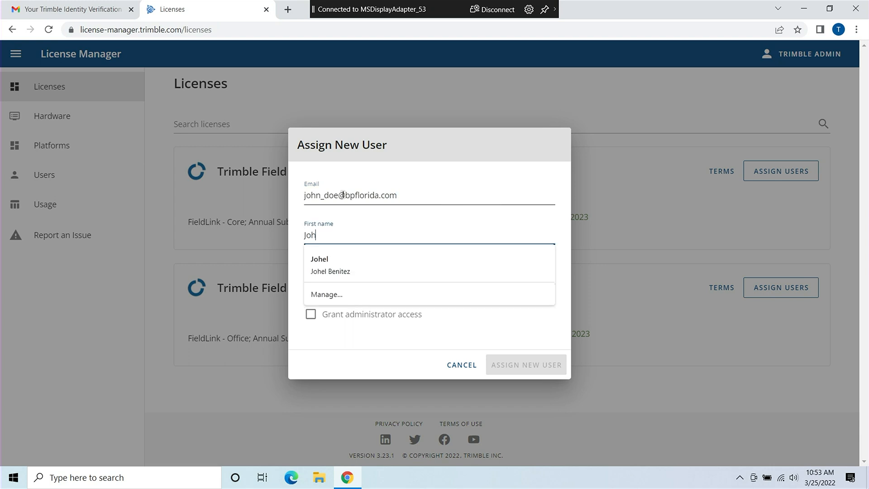
key("Tab")
type("Doe")
left_click(521, 364)
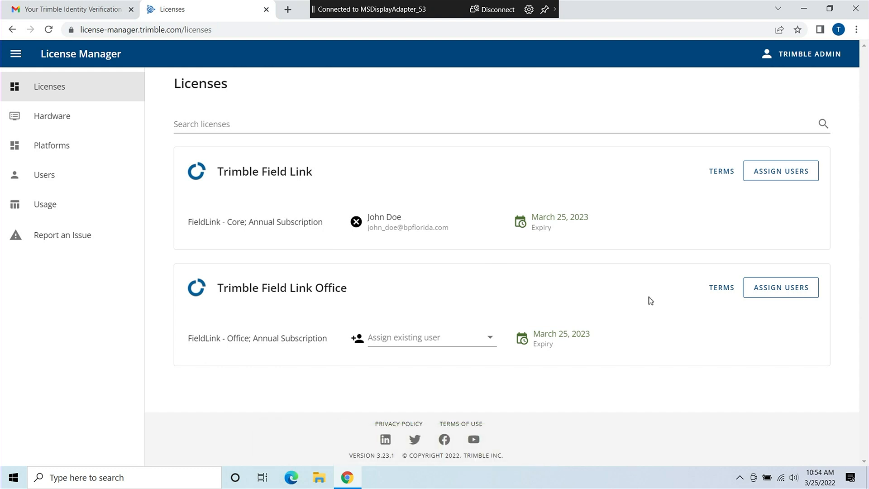
- Assign the third user in the account's user list to the FieldLink - Office subscription
left_click(771, 292)
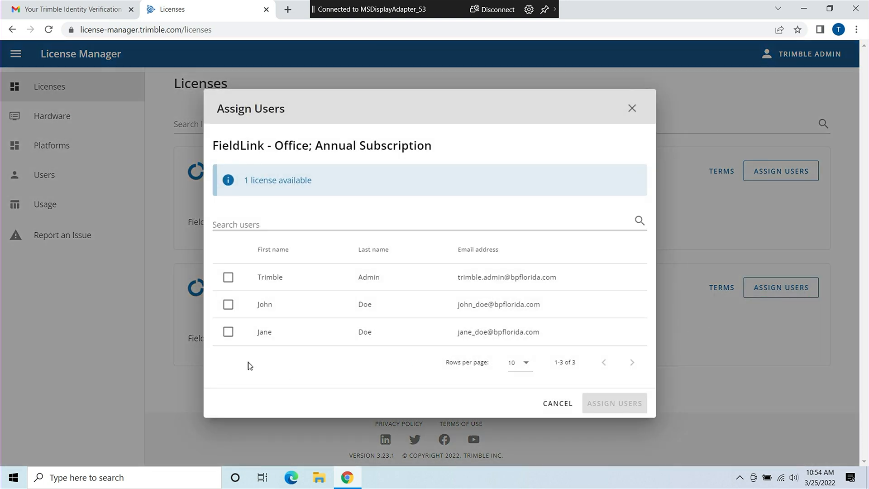
left_click(228, 331)
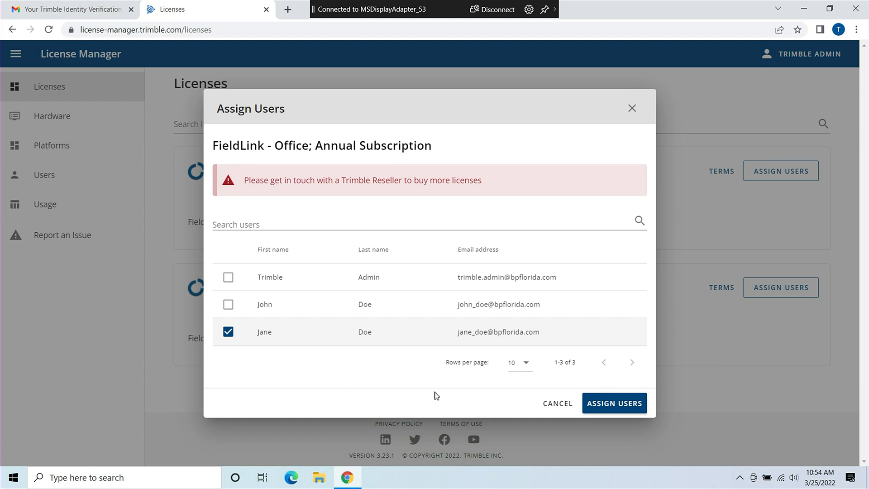
left_click(610, 407)
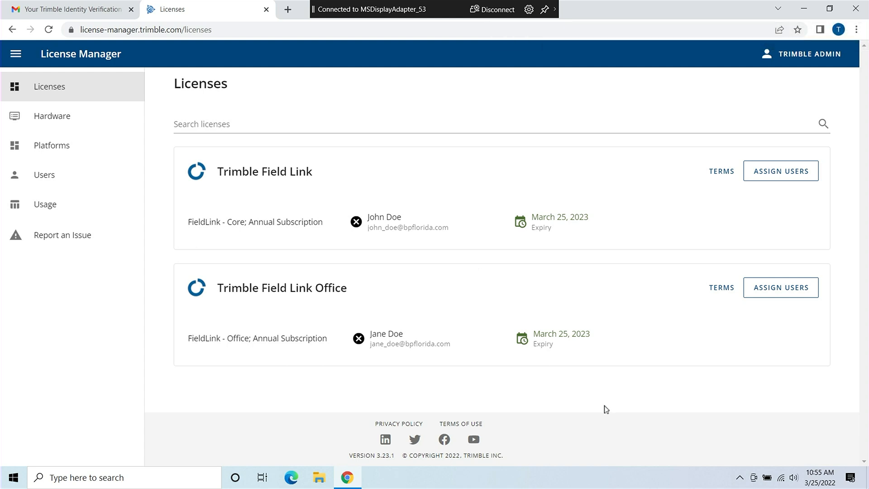
- Remove the current FieldLink - Core user and assign Core to the third user in the list
left_click(361, 228)
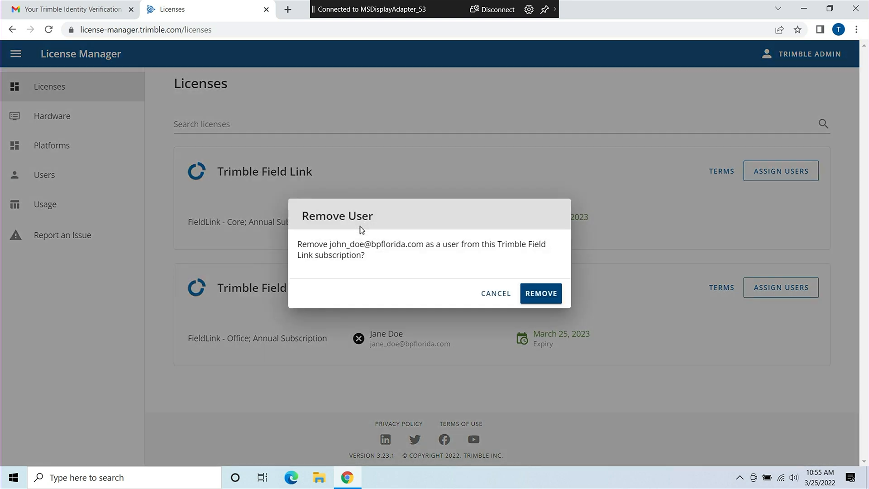
left_click(531, 293)
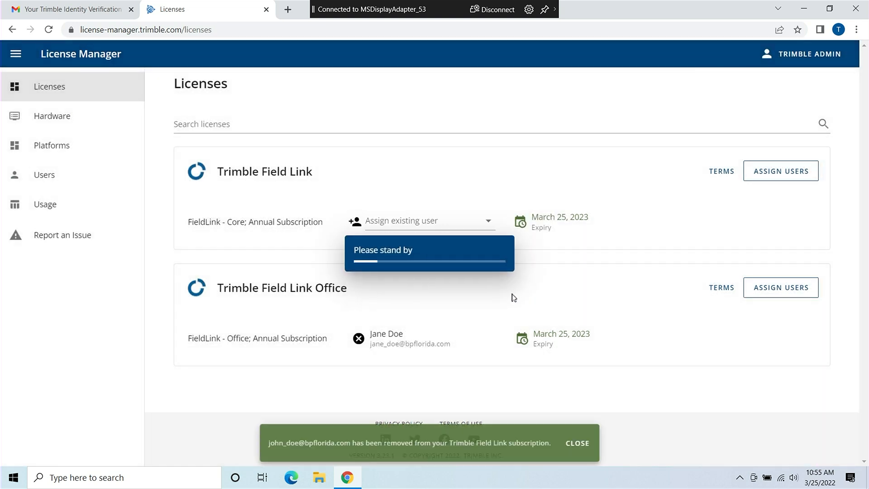
left_click(768, 177)
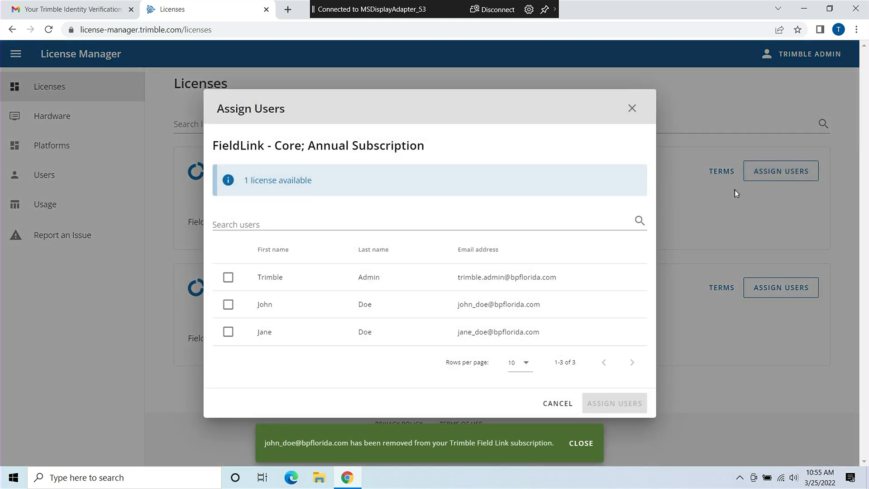
left_click(228, 332)
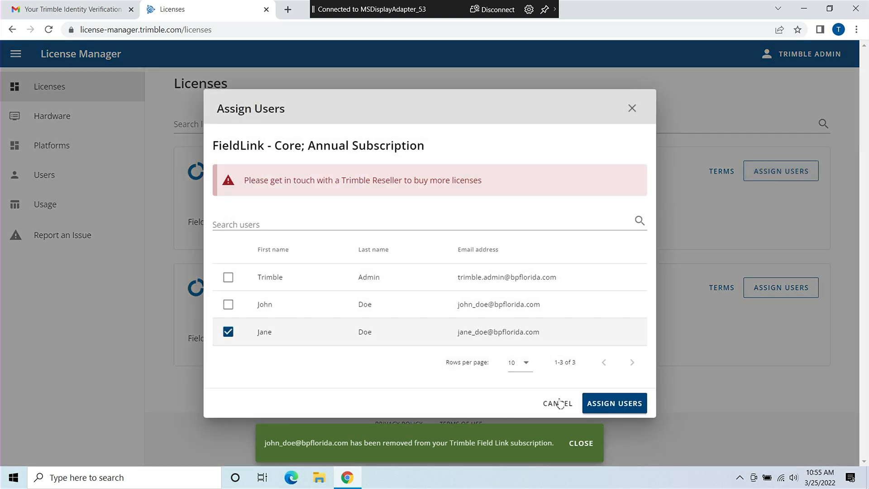
left_click(600, 402)
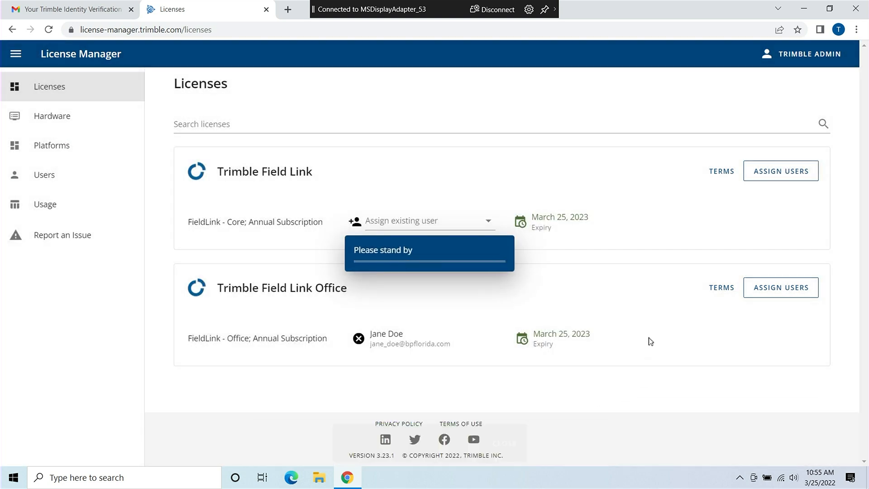